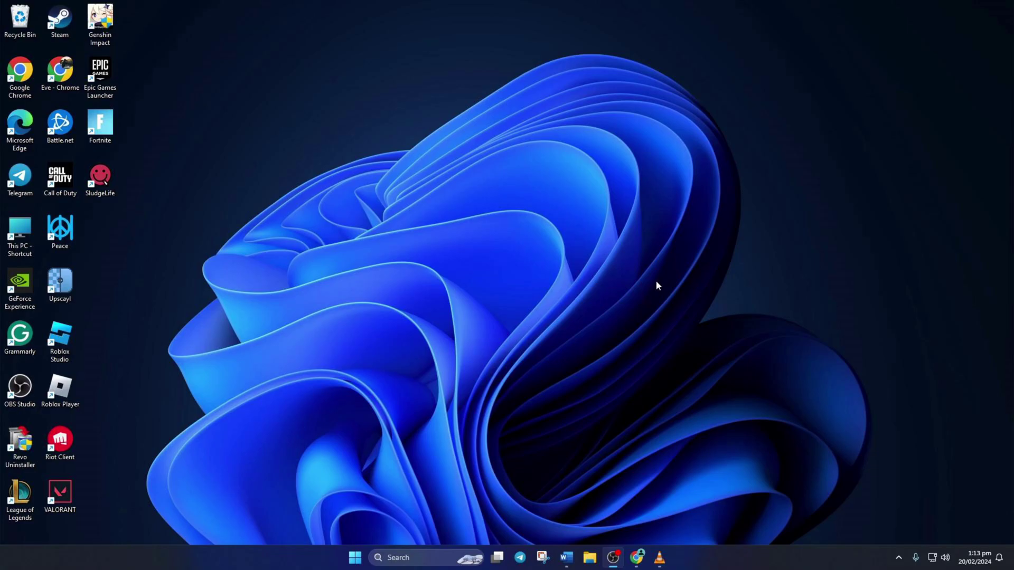
Launch Windows PowerShell as administrator, approving the UAC prompt.
click(420, 557)
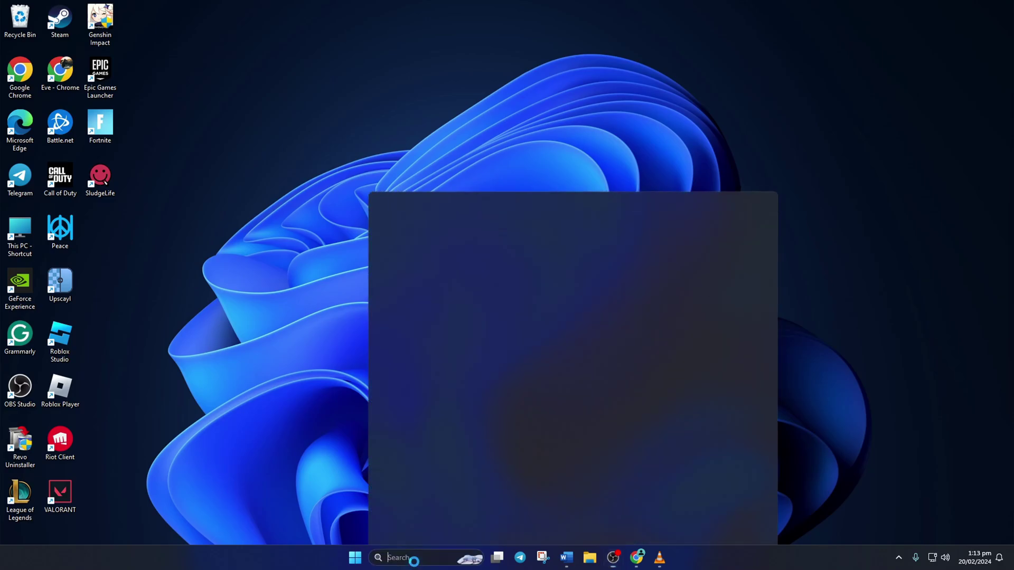
text(powershell)
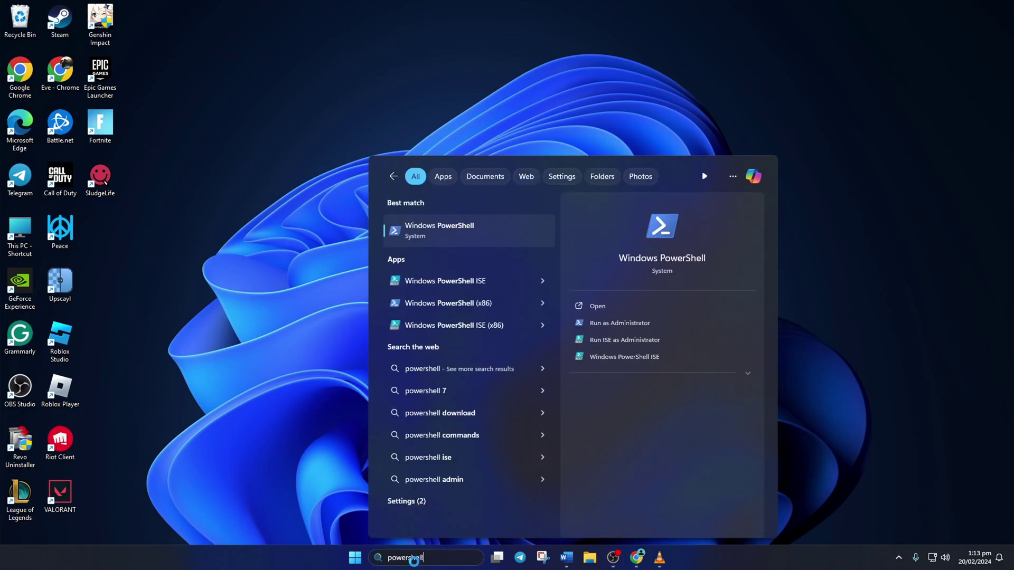
right_click(444, 239)
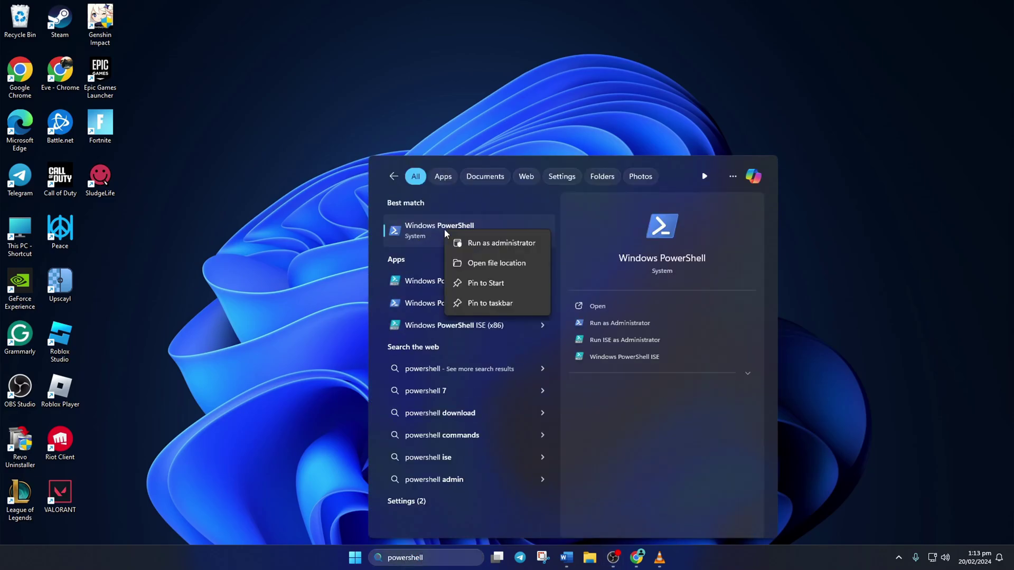
click(499, 243)
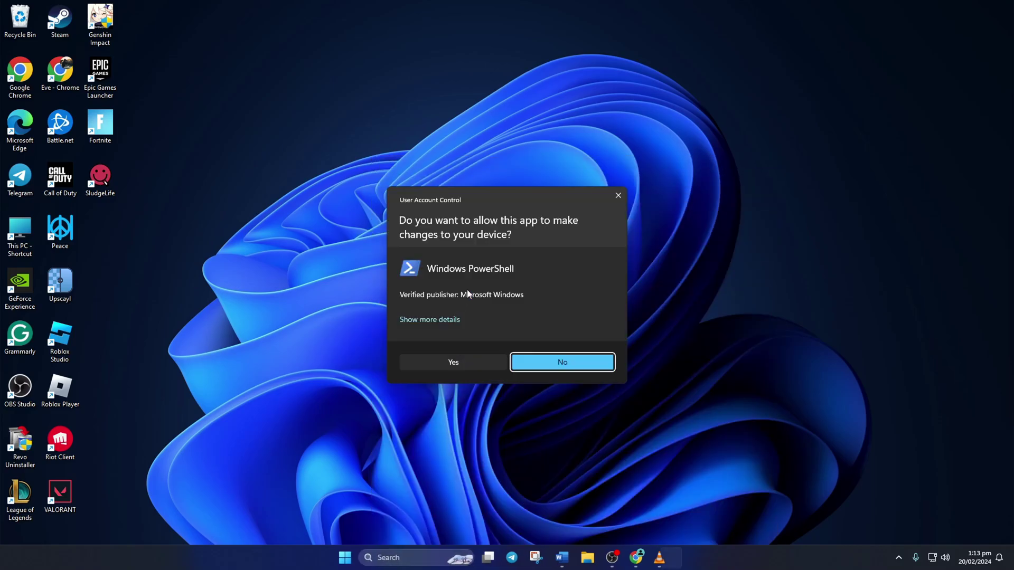
click(459, 361)
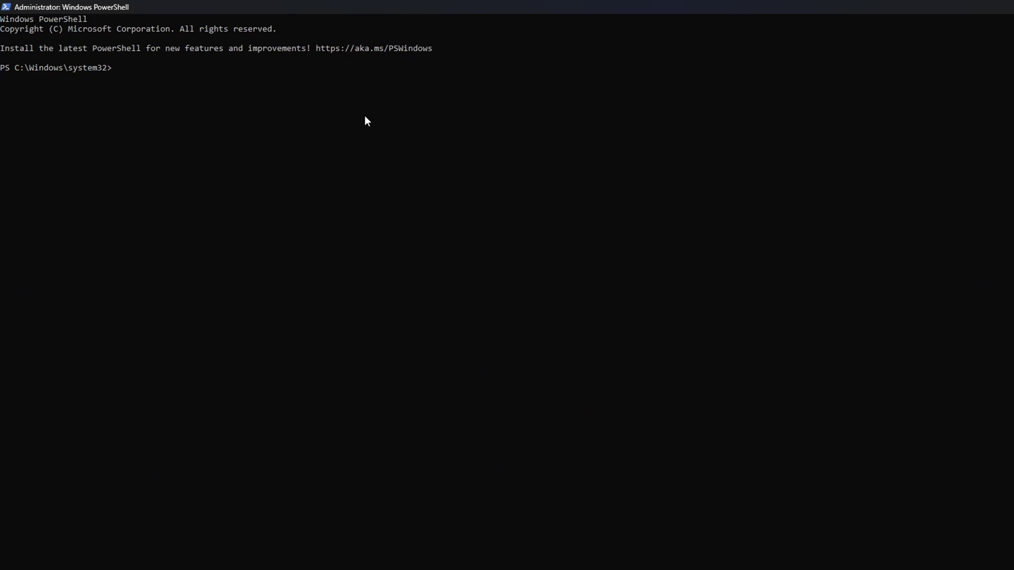
text(bcdedit -set TESTSIGNING OFF)
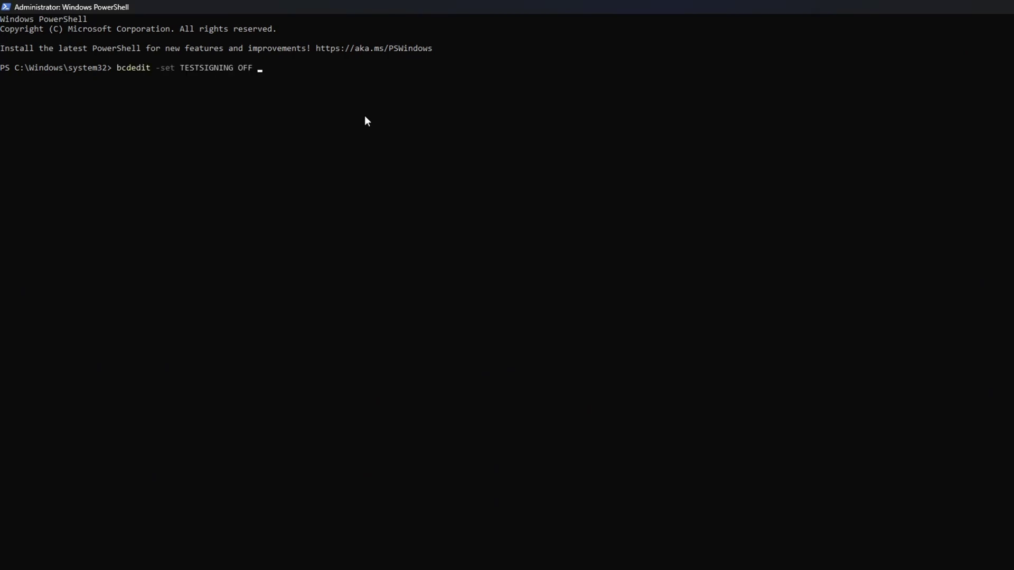
Run bcdedit to set TESTSIGNING OFF and NOINTEGRITYCHECKS OFF; Secure Boot rejects both.
key(Return)
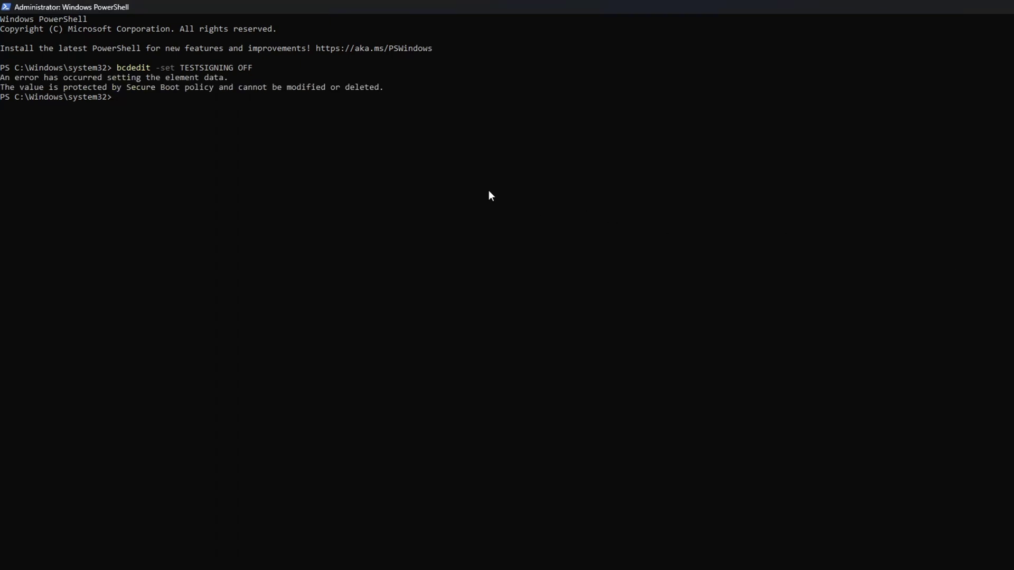
text(bcdedit -set NOINTEGRITYCHECKS OFF)
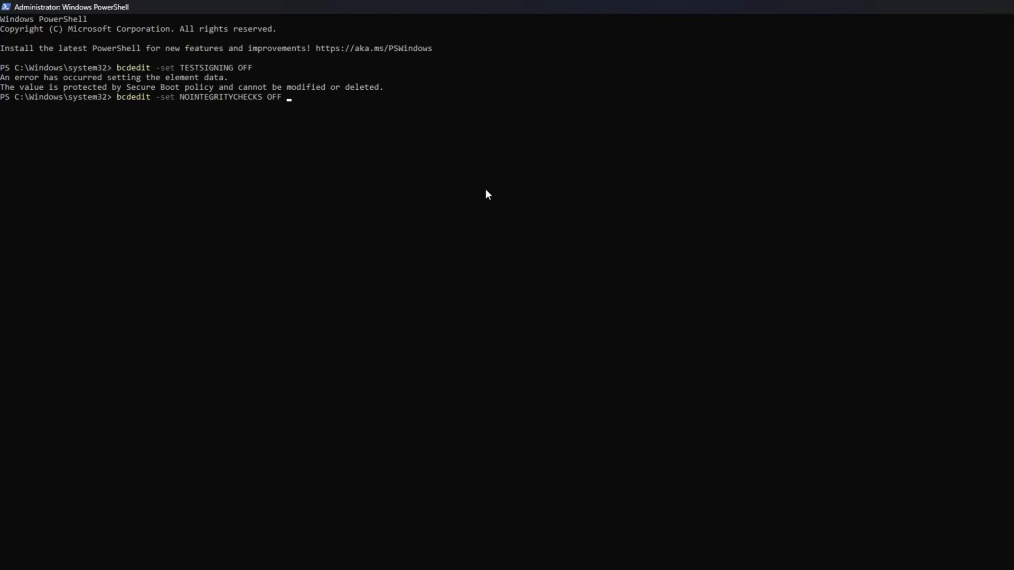
key(Return)
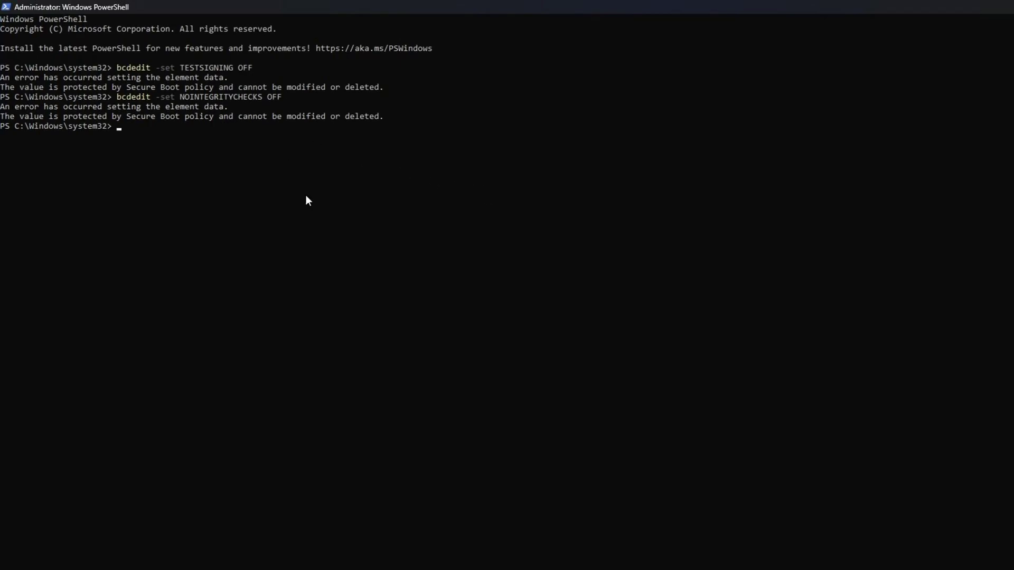
key(super)
Restart the computer, then launch Windows PowerShell as administrator.
click(638, 522)
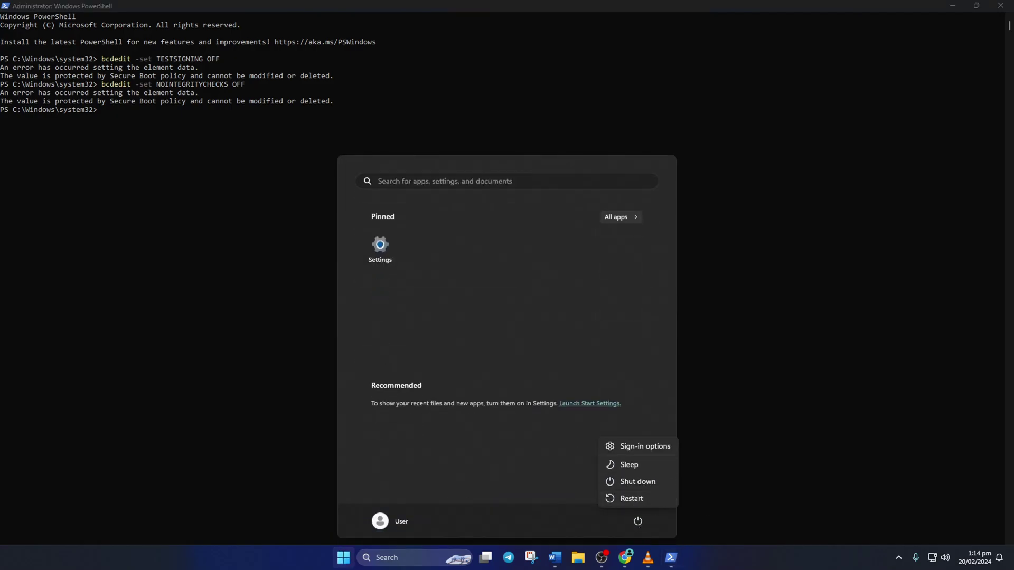
click(631, 498)
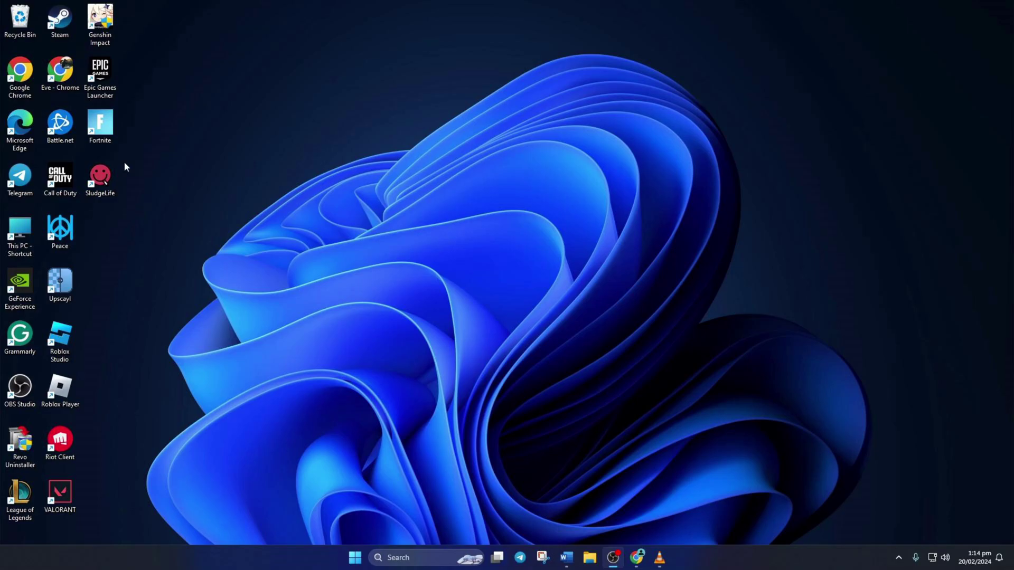
key(super)
text(power)
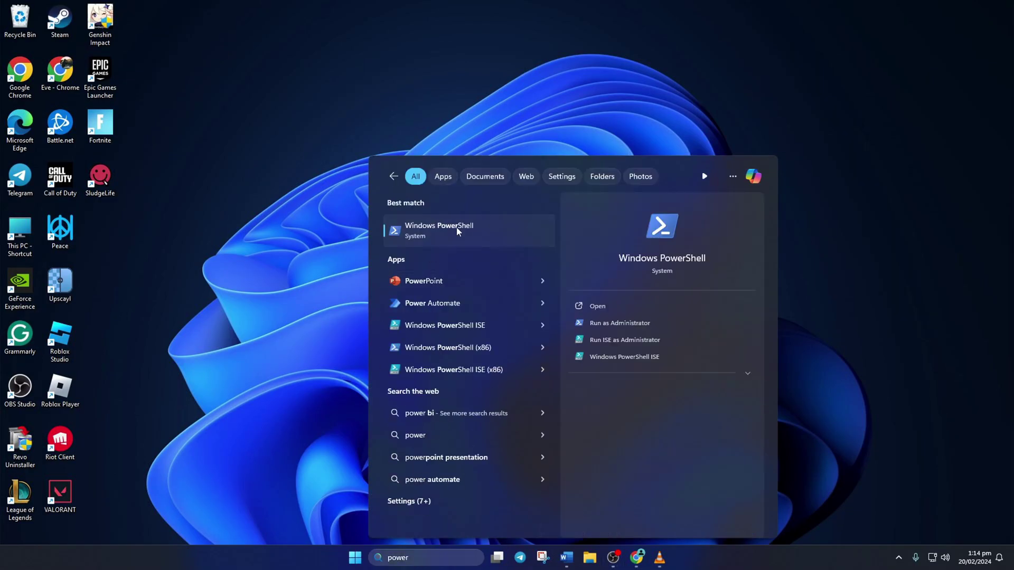
right_click(458, 230)
click(499, 239)
click(532, 357)
text(bcdedit -set TESTSIGNING ON)
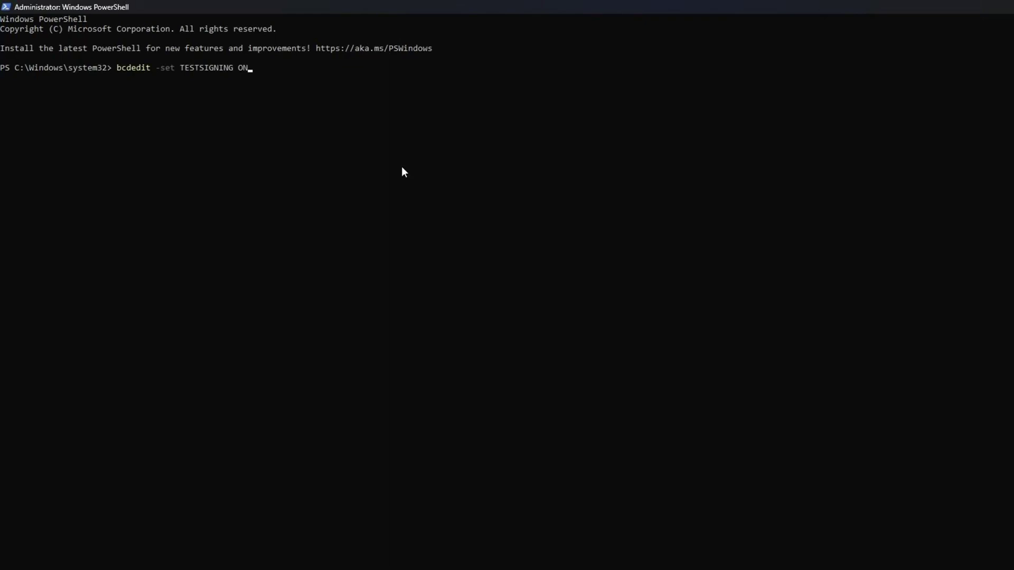
Run bcdedit -set TESTSIGNING ON, then restart the computer again.
key(Return)
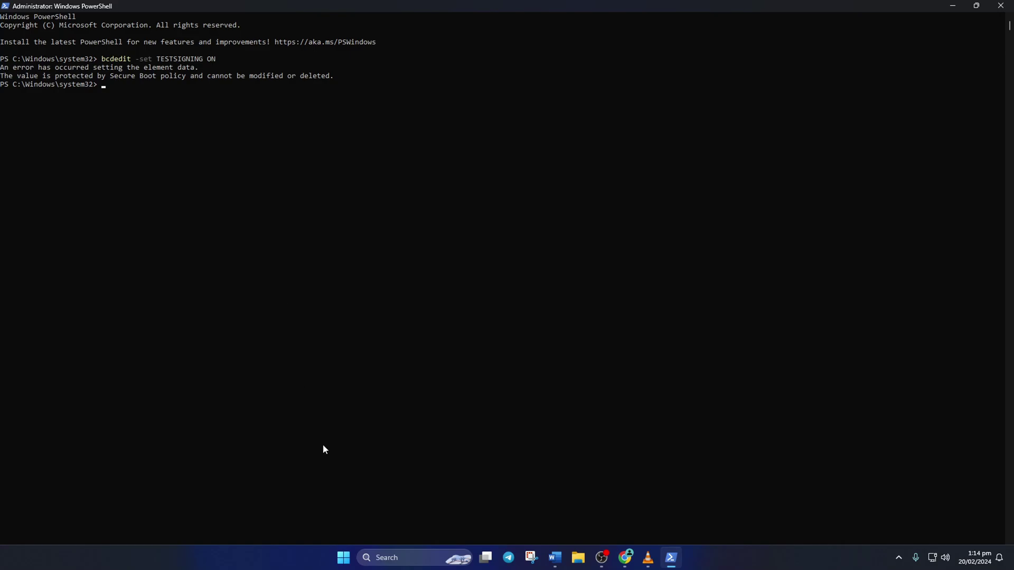
key(super)
click(638, 521)
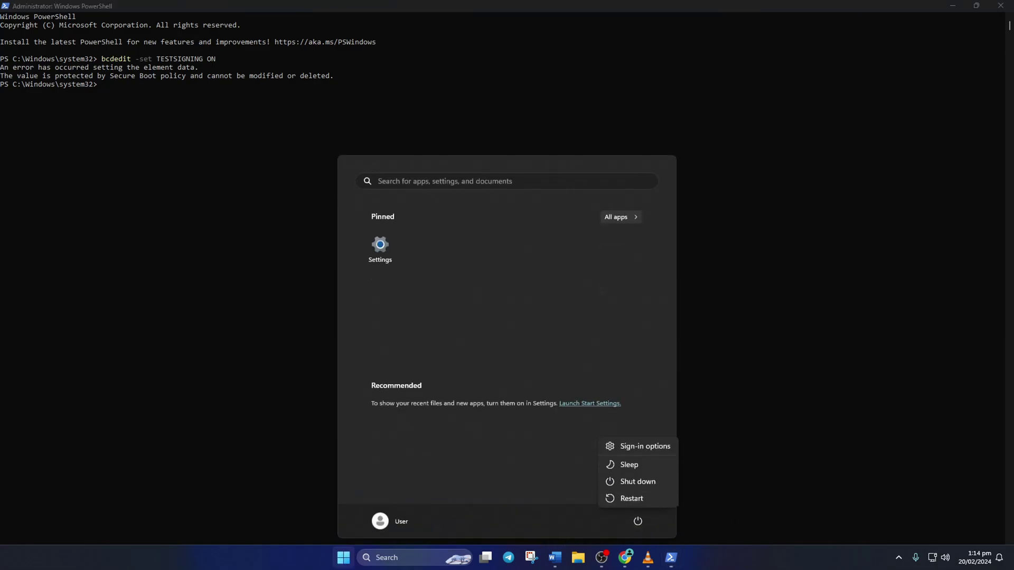
click(631, 499)
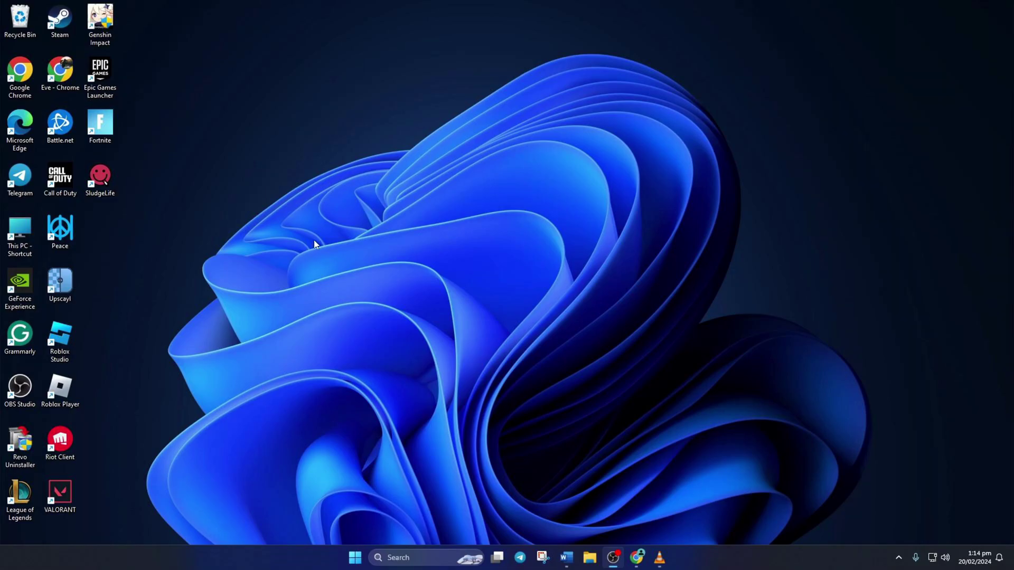
Open the Virus & threat protection settings in Windows Security.
click(412, 555)
text(windows)
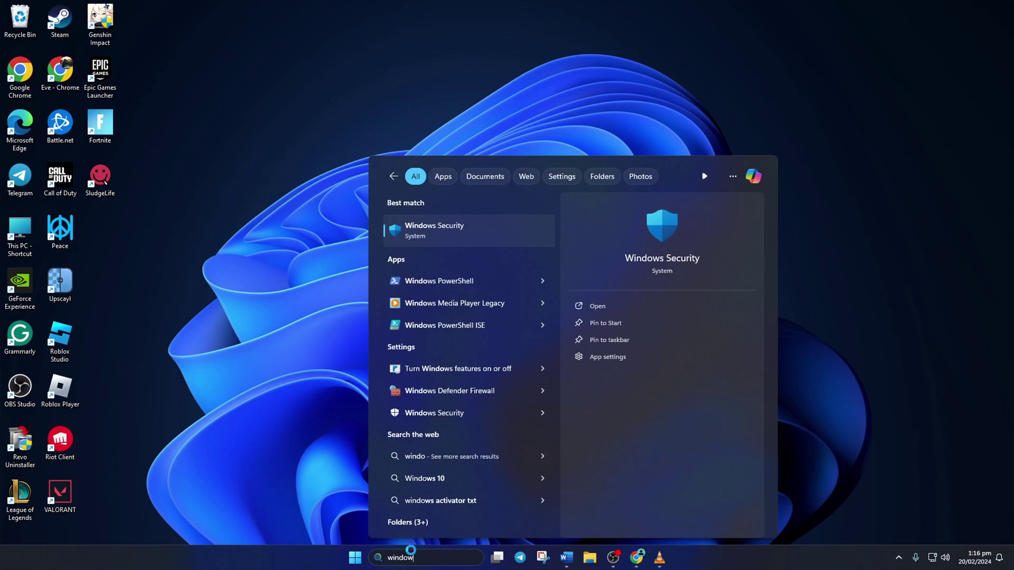
click(445, 235)
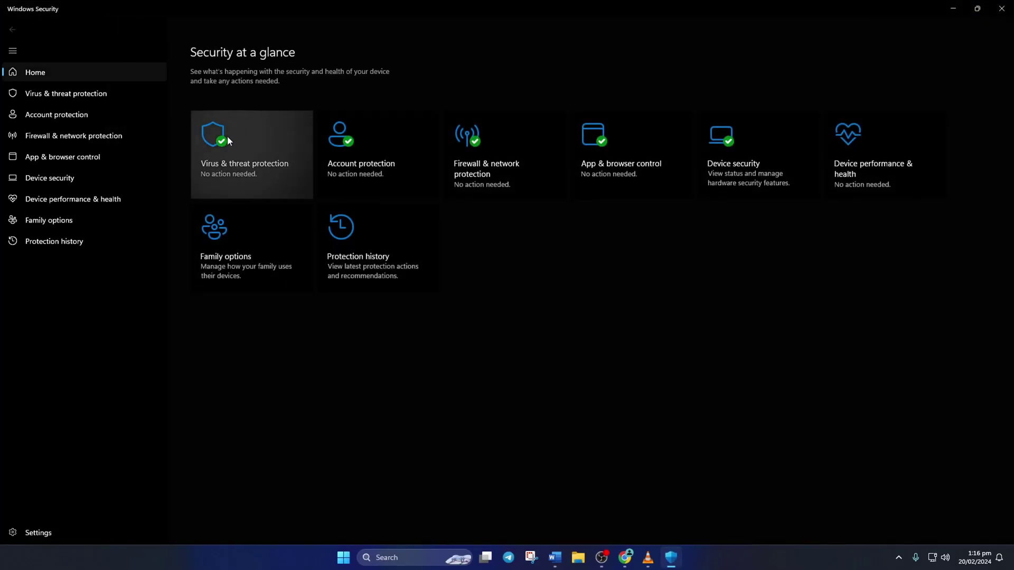
click(255, 155)
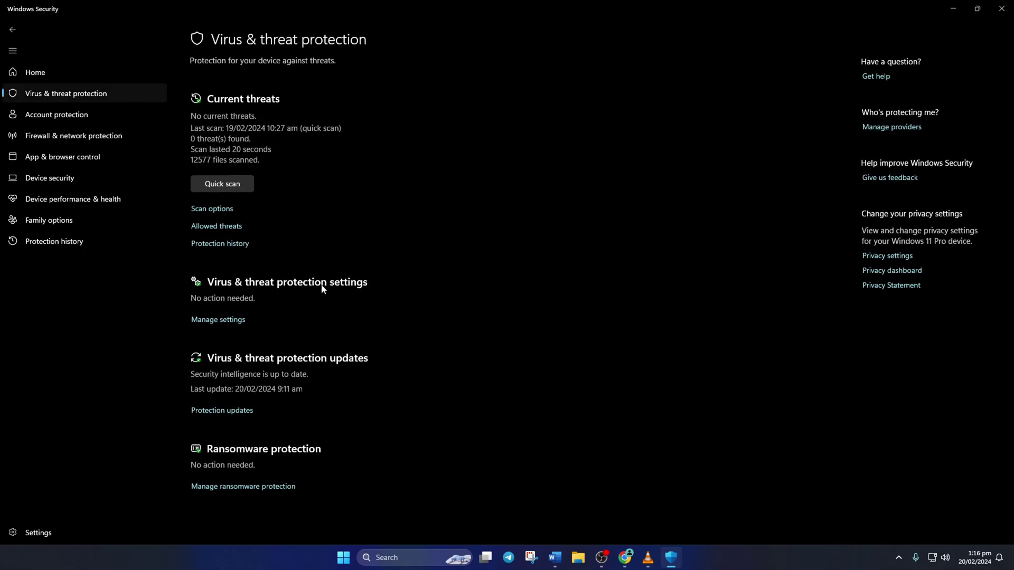
click(229, 320)
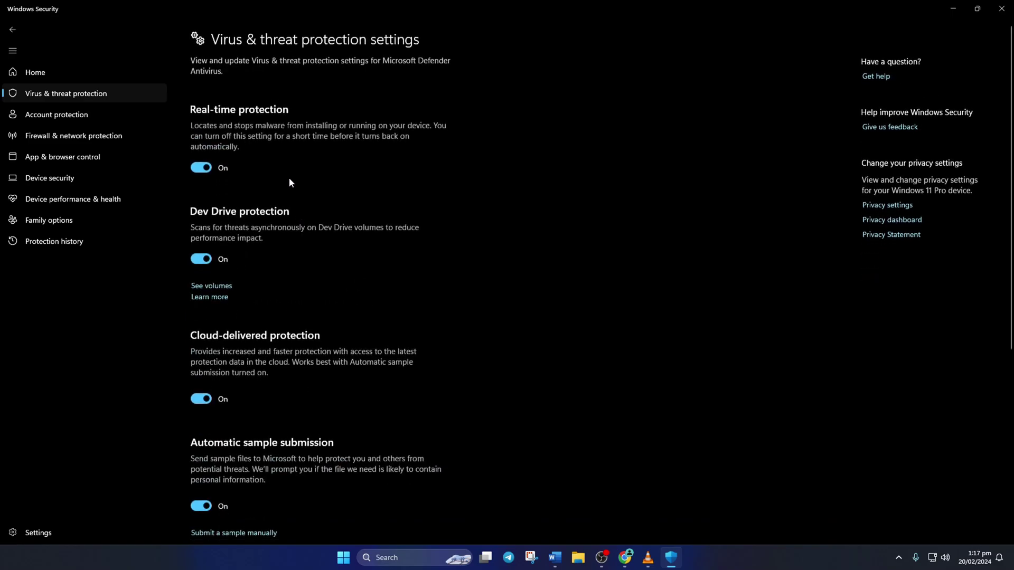
Turn off real-time, cloud-delivered, automatic sample submission and Tamper Protection.
click(201, 167)
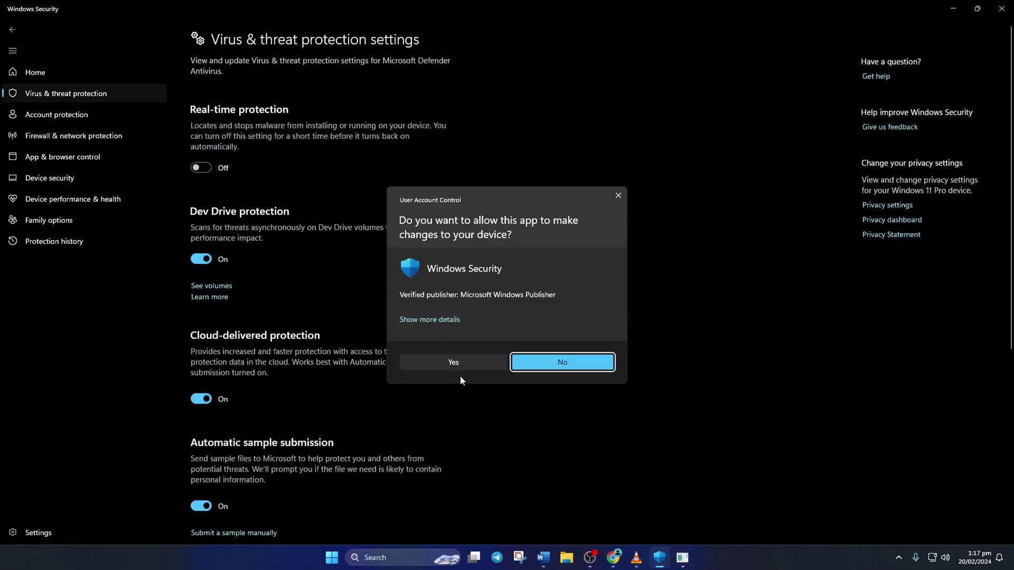
click(453, 362)
scroll(291, 286, down, 1)
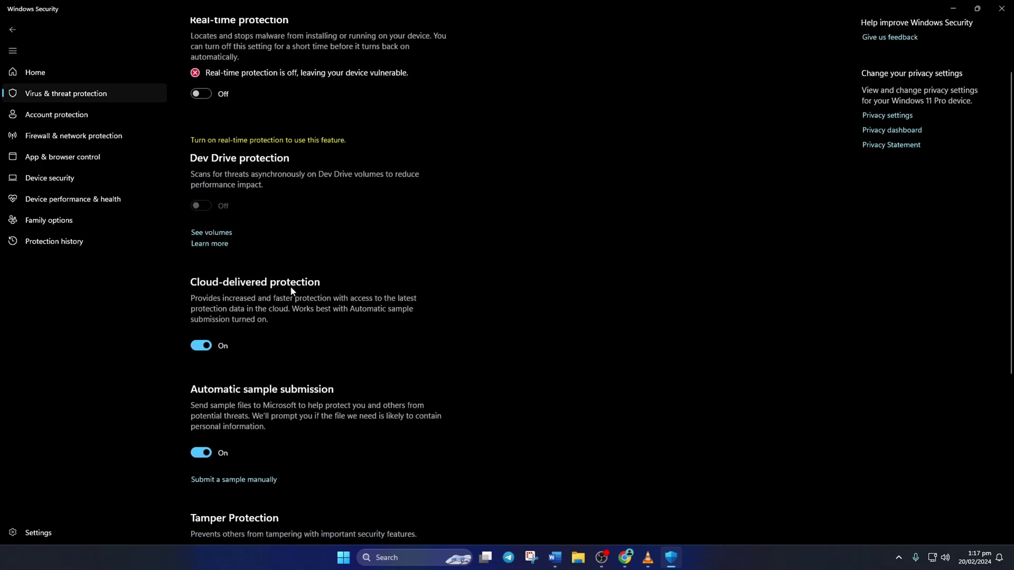
scroll(290, 290, down, 1)
click(201, 277)
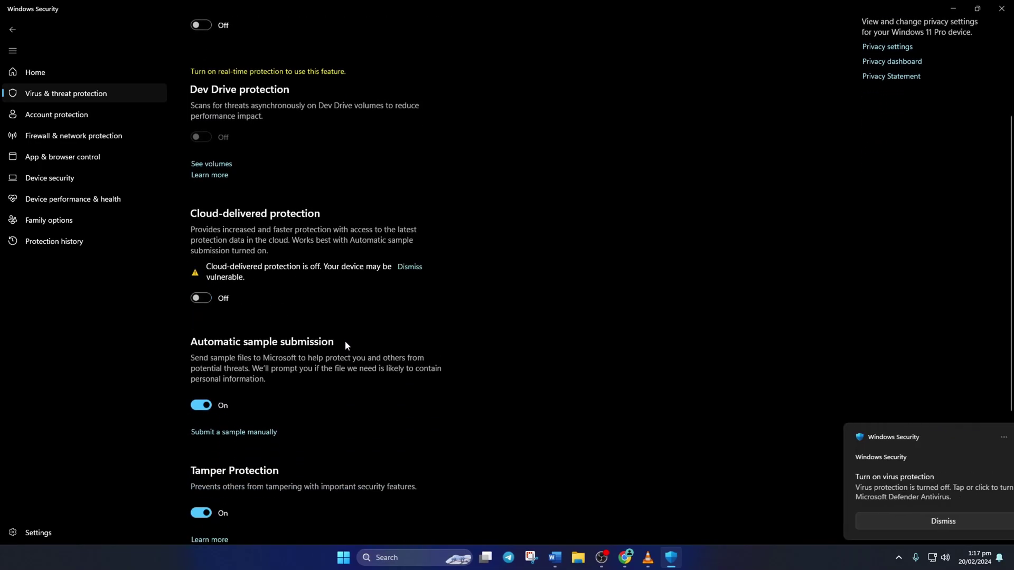
scroll(342, 340, down, 1)
click(201, 325)
scroll(277, 356, down, 2)
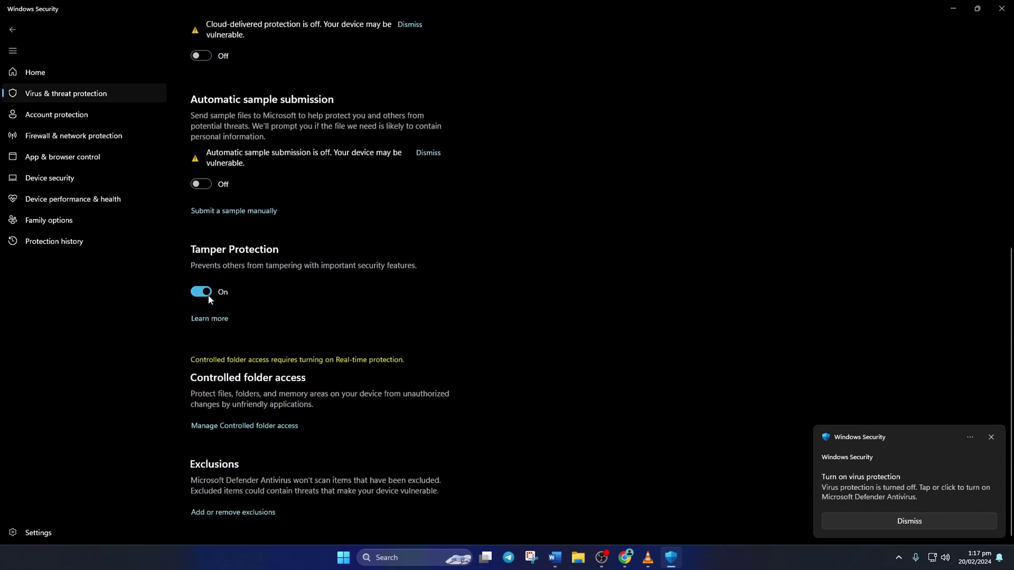
scroll(278, 357, down, 1)
click(202, 314)
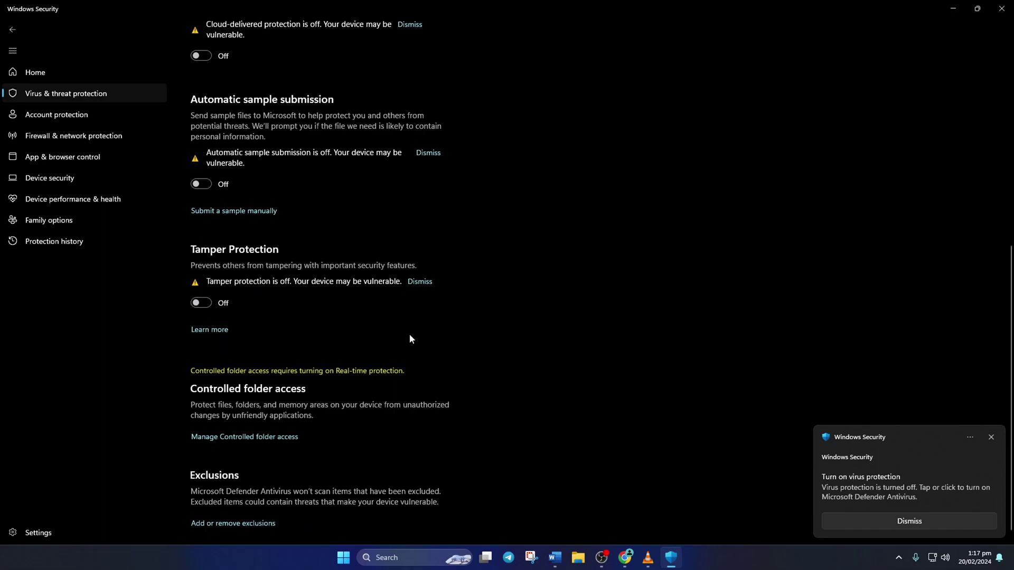
Restart the computer from the Start menu's Power options.
click(343, 557)
click(639, 528)
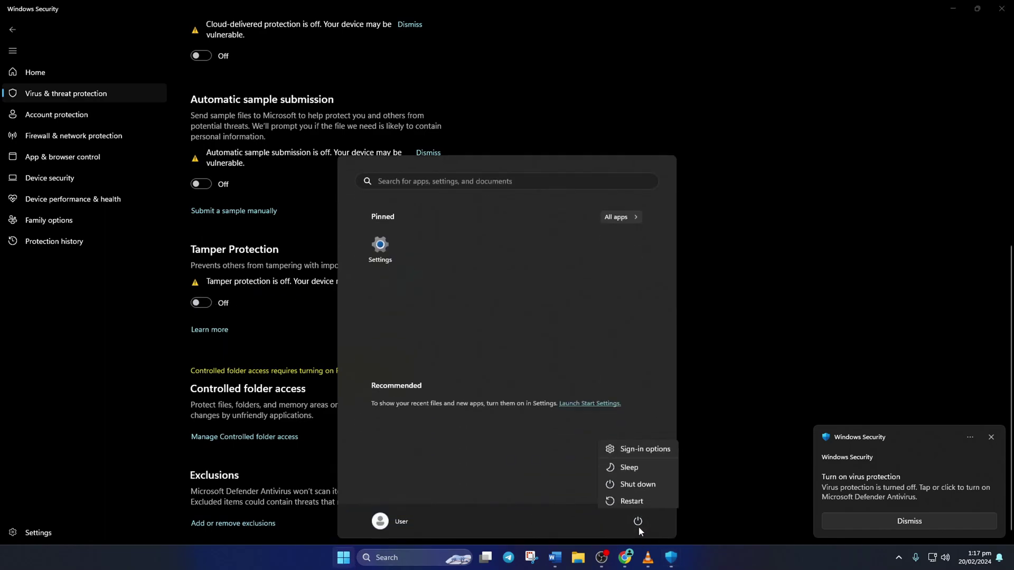
click(632, 499)
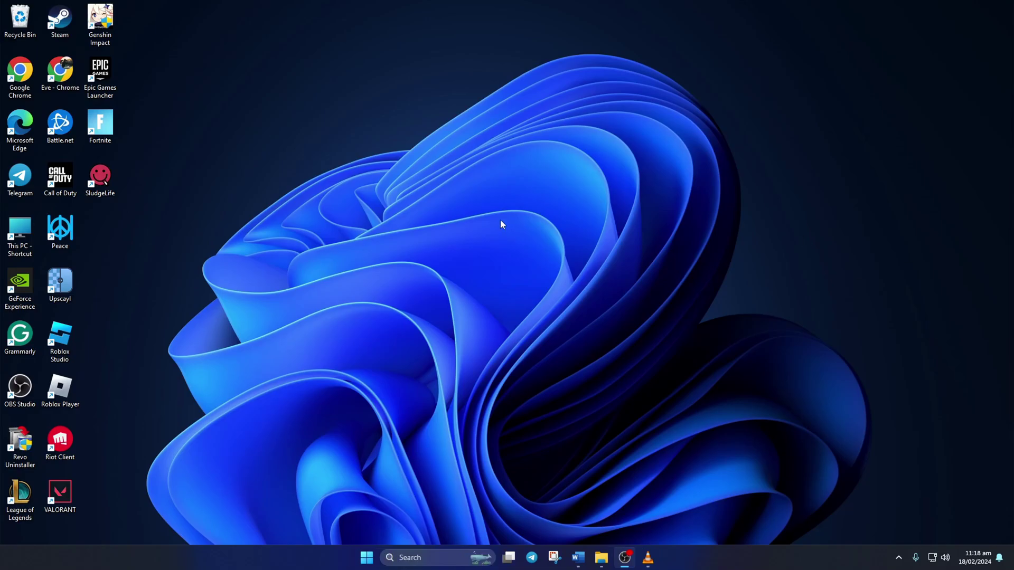
Open Fortnite's install folder from the Epic Games Launcher Library's Manage options.
double_click(100, 75)
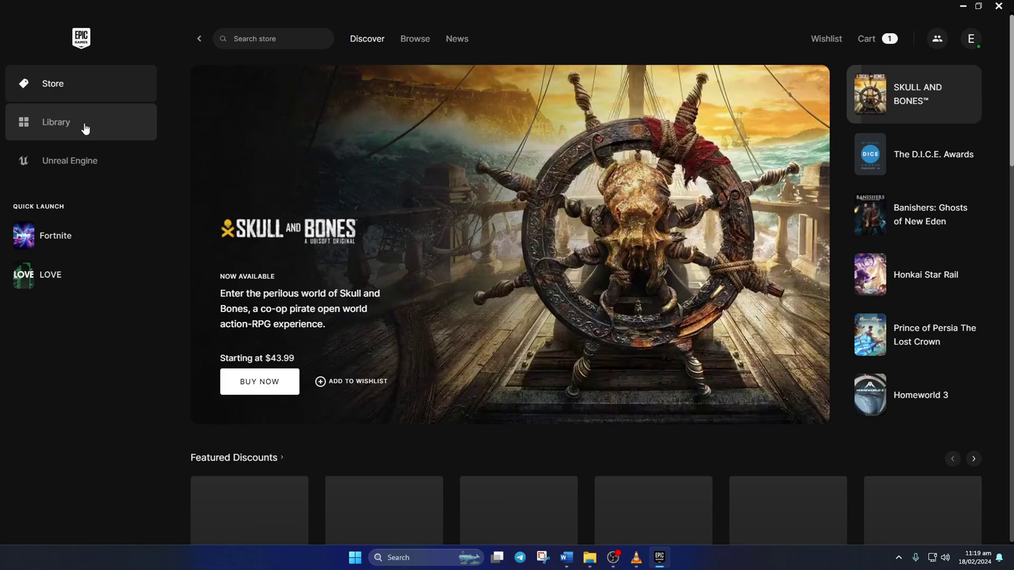
click(86, 128)
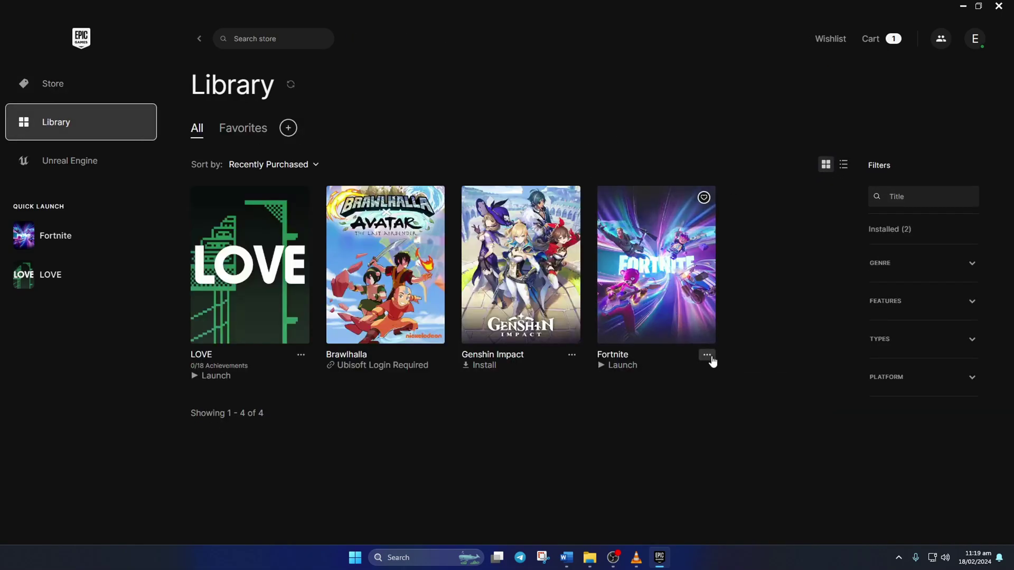
click(707, 355)
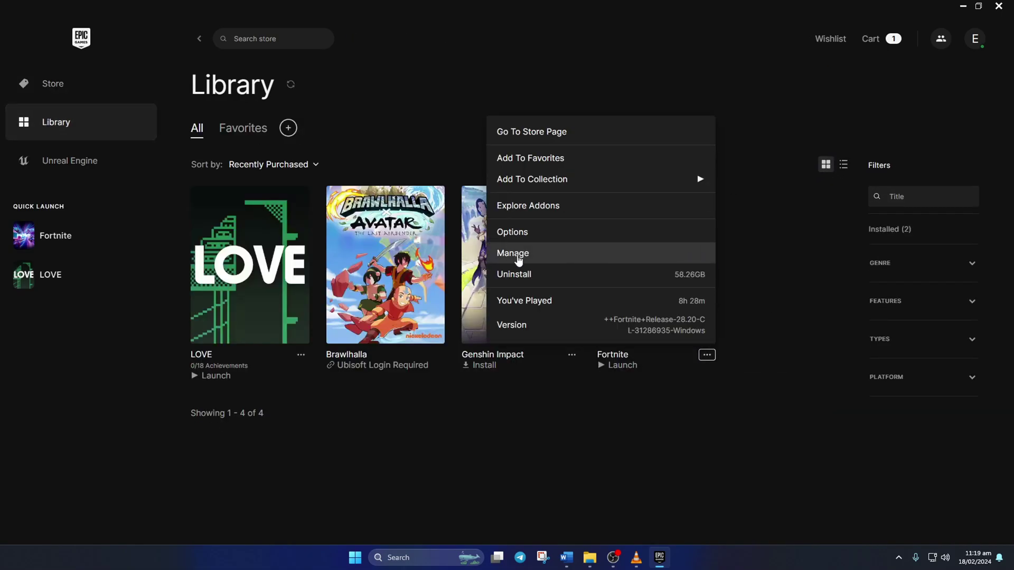
click(547, 253)
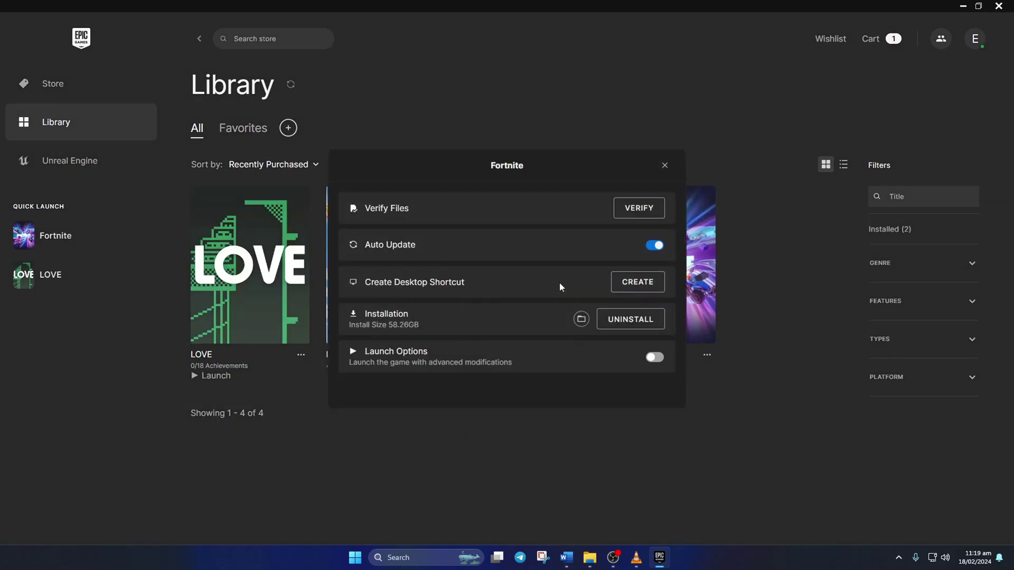
click(581, 319)
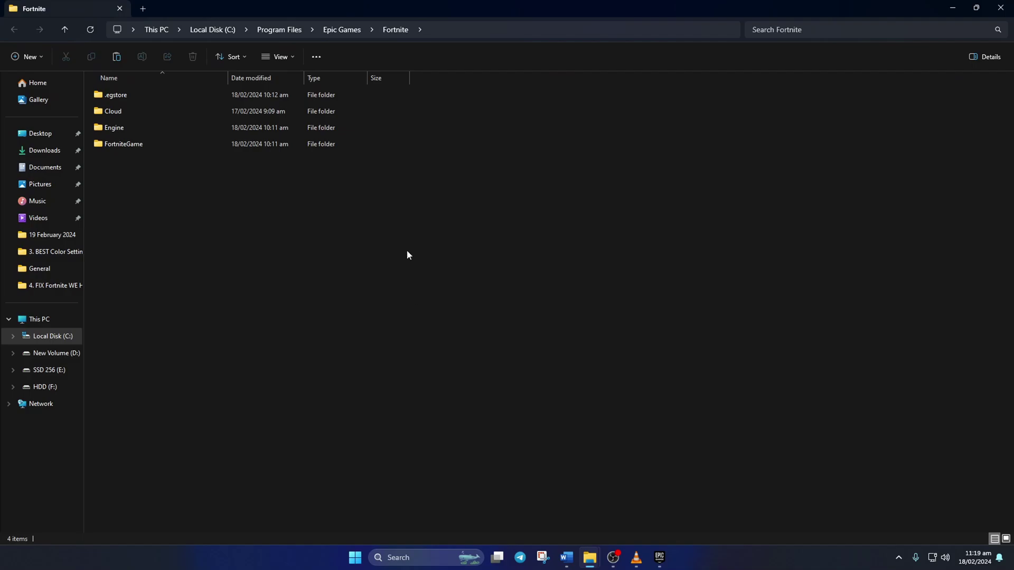
Navigate to FortniteGame\Binaries\Win64\EasyAntiCheat_Kamu in File Explorer.
double_click(149, 144)
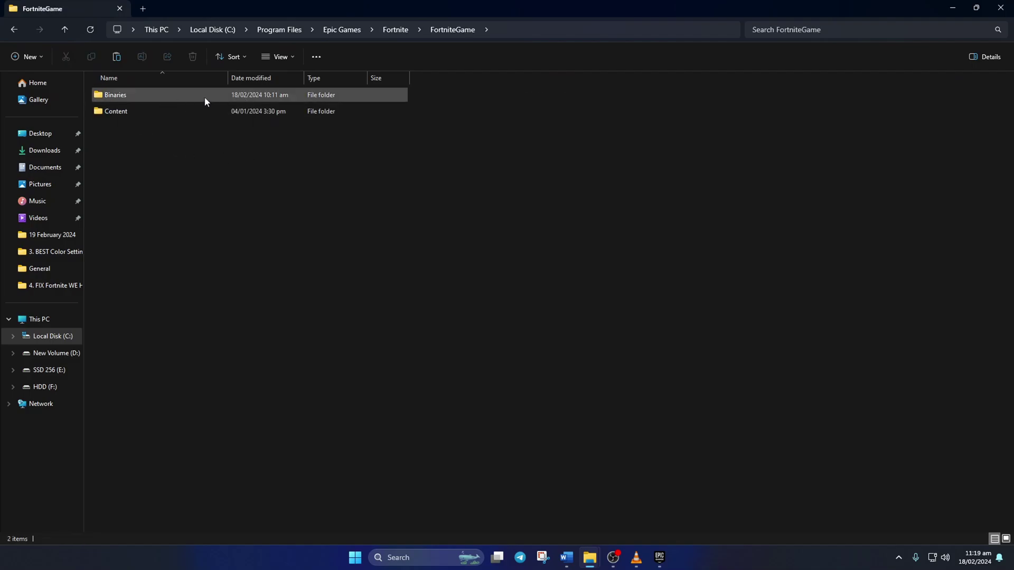
double_click(205, 95)
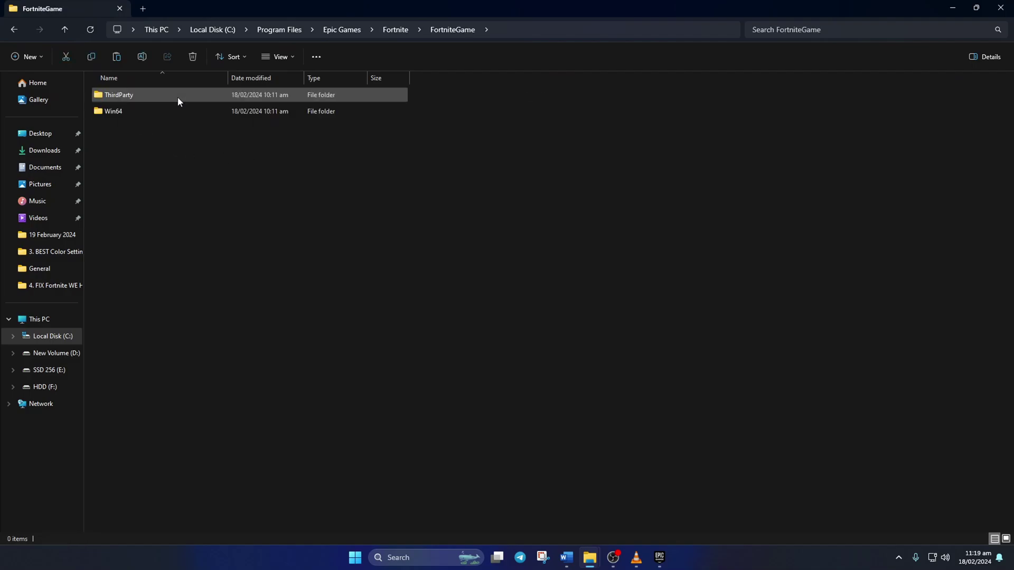
double_click(130, 112)
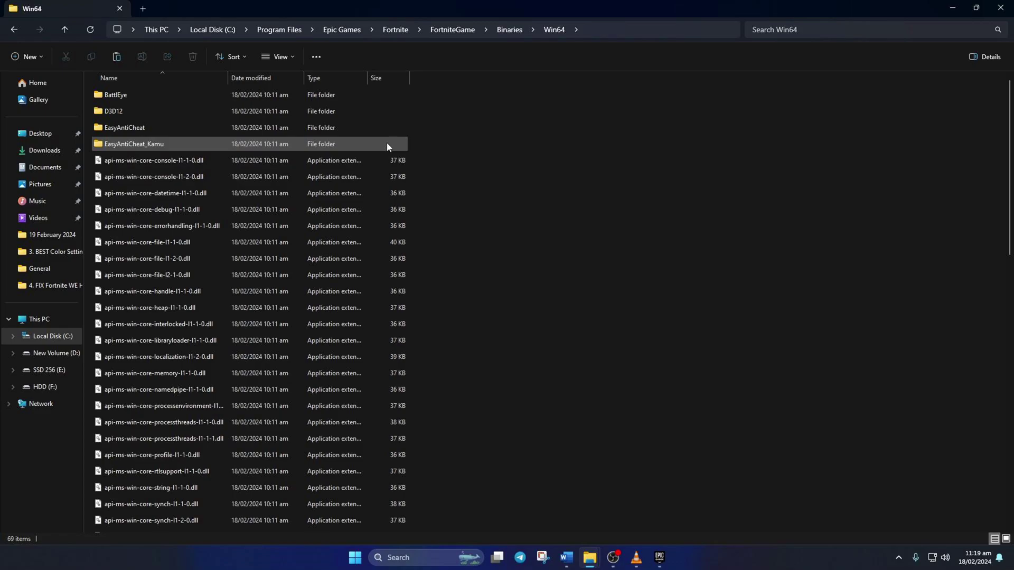
double_click(188, 143)
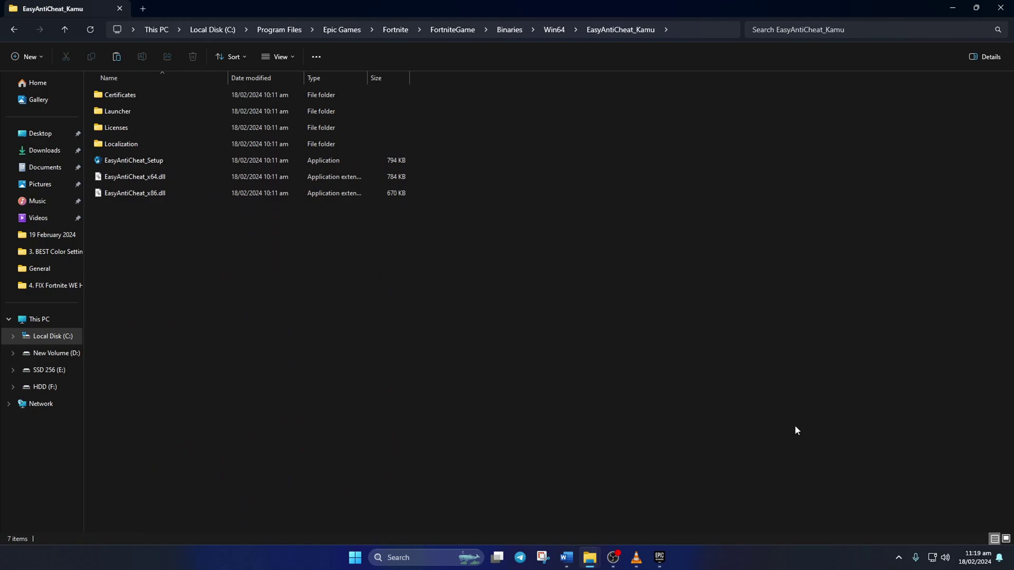
Exit Epic Games Launcher from the hidden system tray icons.
click(899, 556)
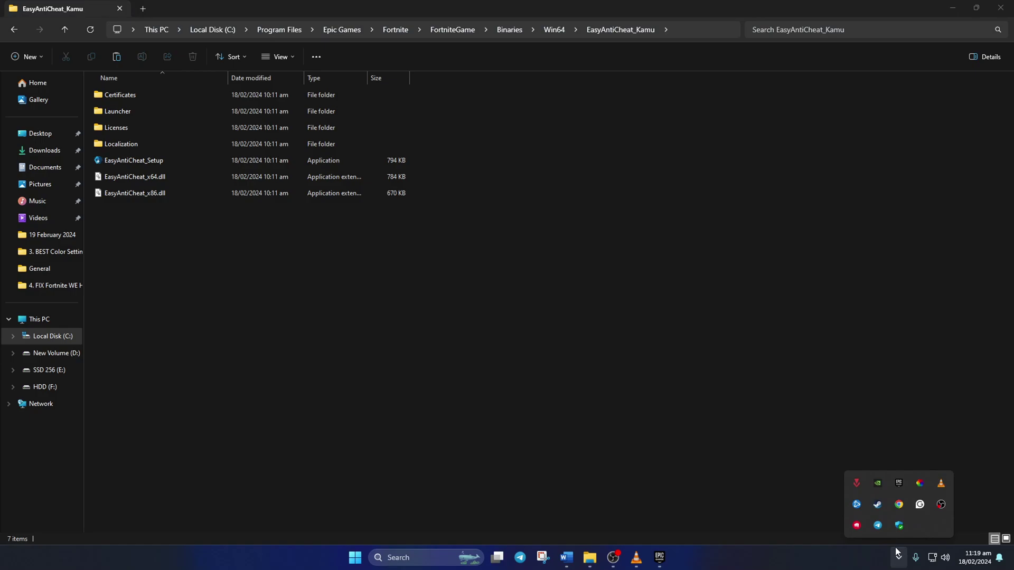
right_click(897, 485)
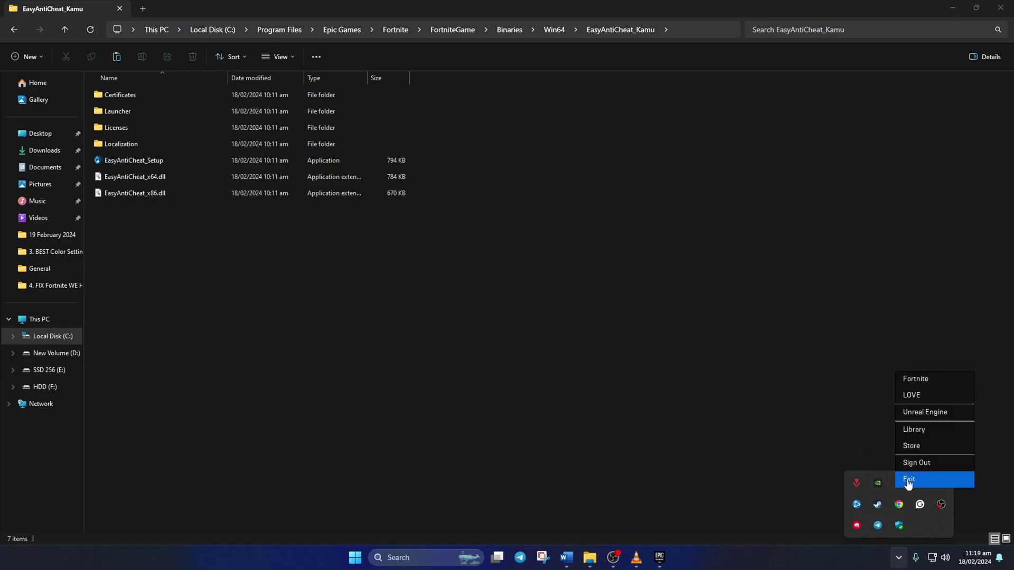
click(909, 479)
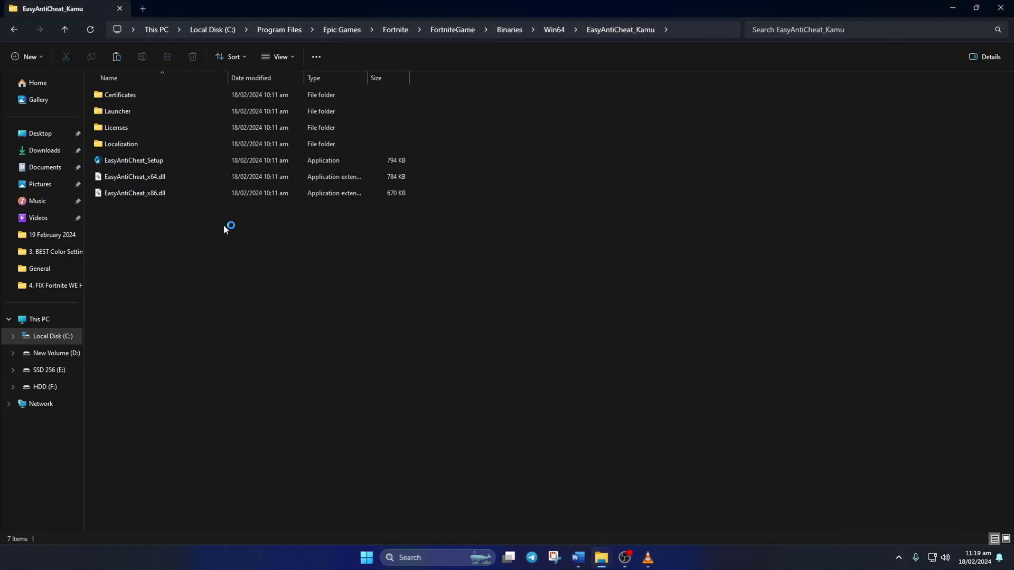
Run EasyAntiCheat_Setup with admin approval, uninstall Easy Anti-Cheat, and close the window.
click(194, 162)
double_click(162, 163)
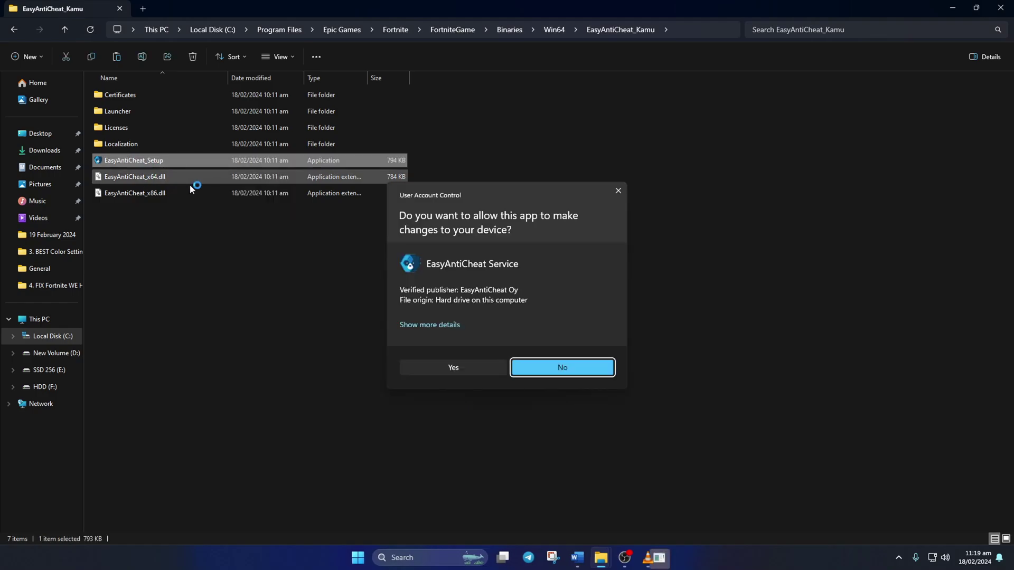
click(453, 368)
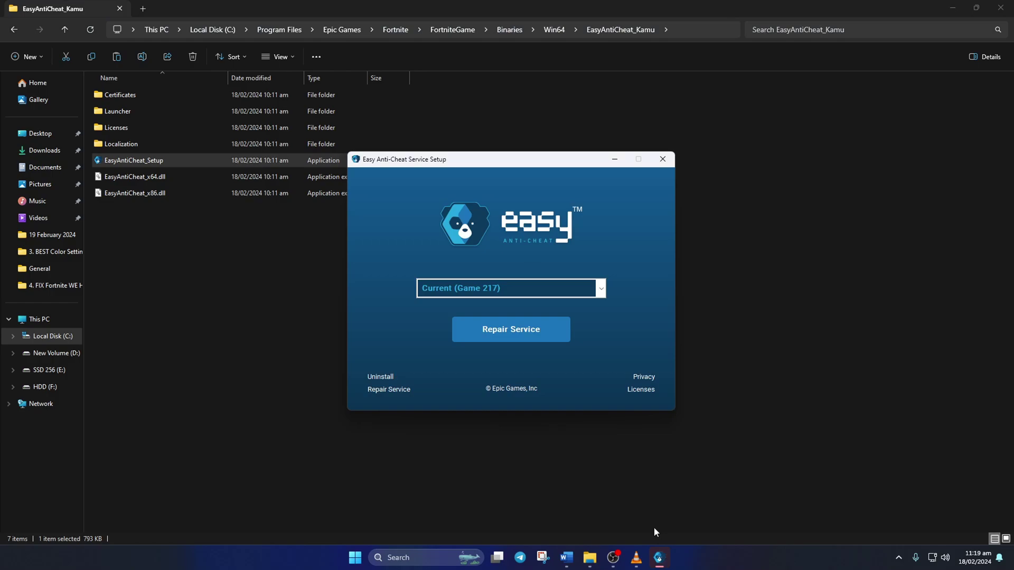
click(380, 377)
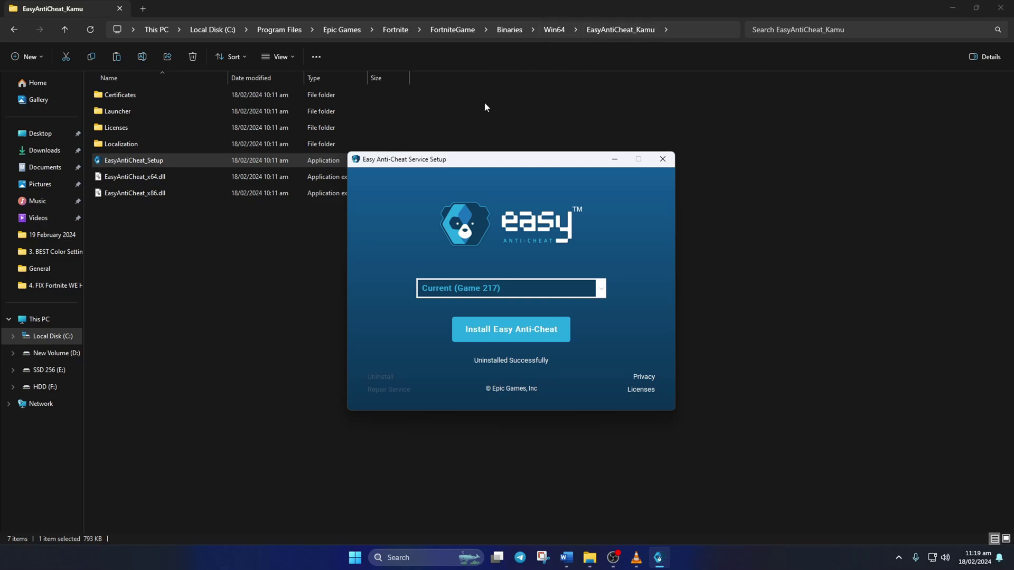
click(662, 160)
Restart the computer from the Start menu's Power options.
key(super)
click(638, 521)
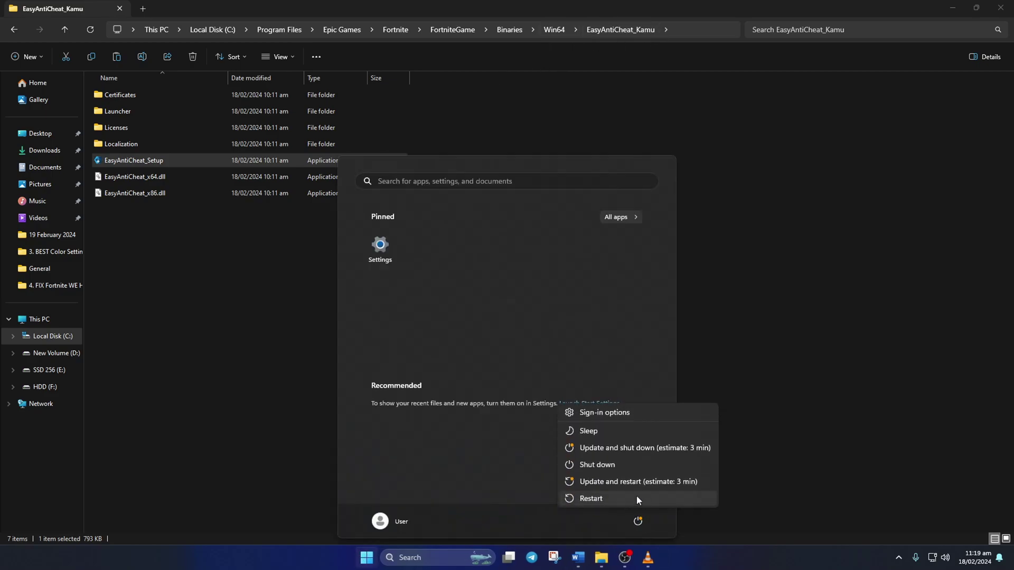
click(621, 499)
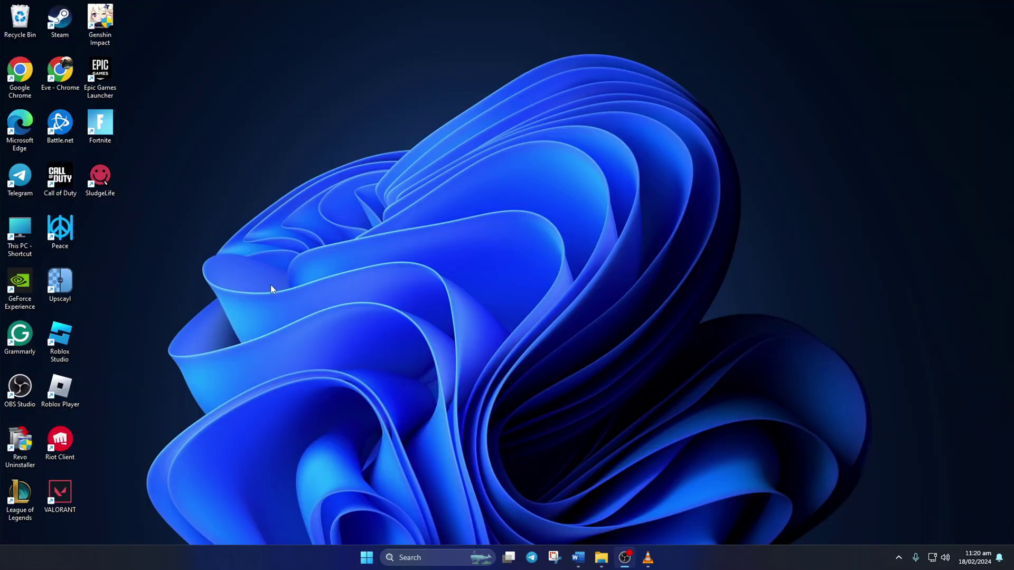
Rerun EasyAntiCheat_Setup, install Easy Anti-Cheat, and finish the setup.
click(601, 557)
double_click(133, 161)
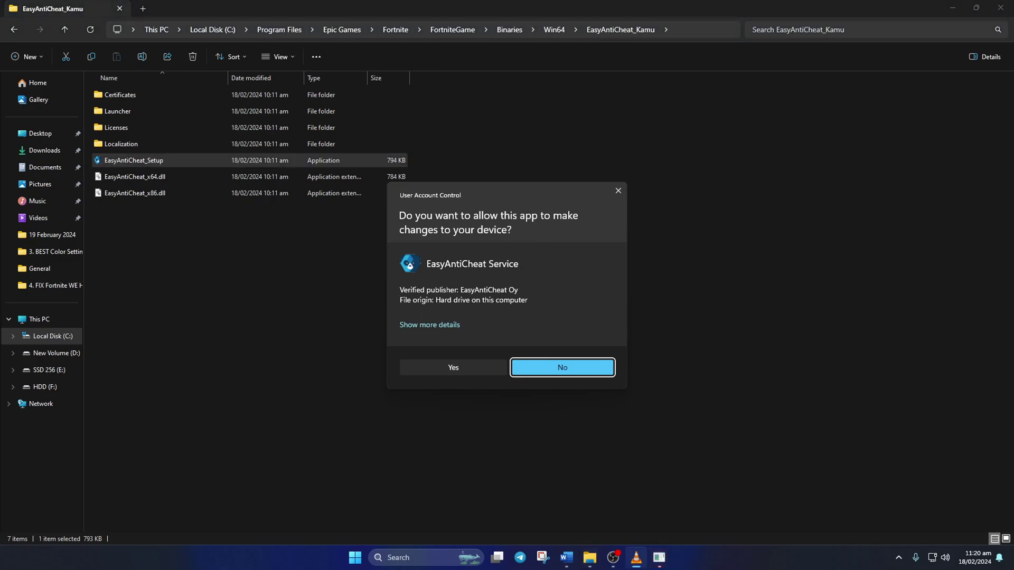
click(459, 369)
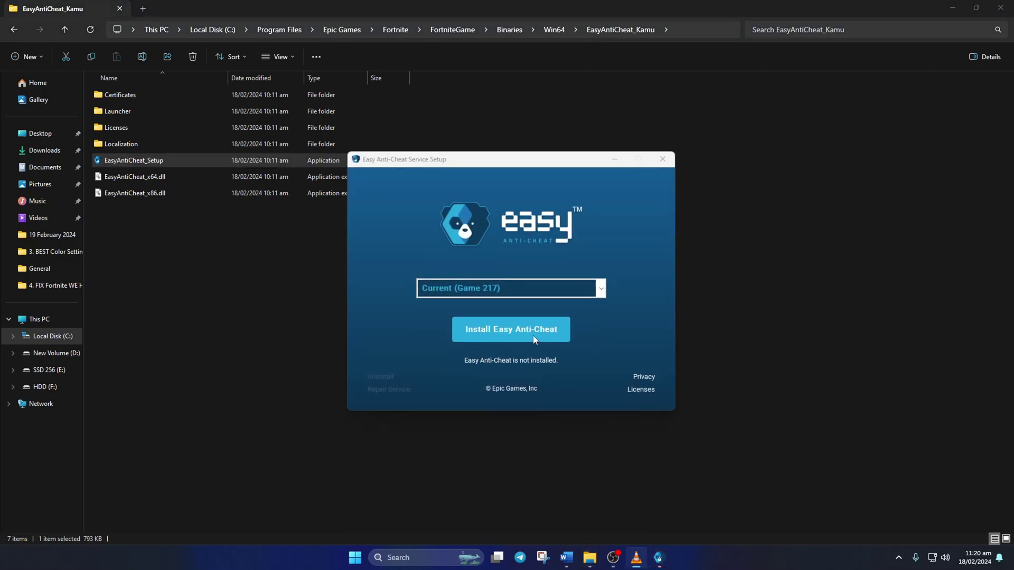
click(518, 331)
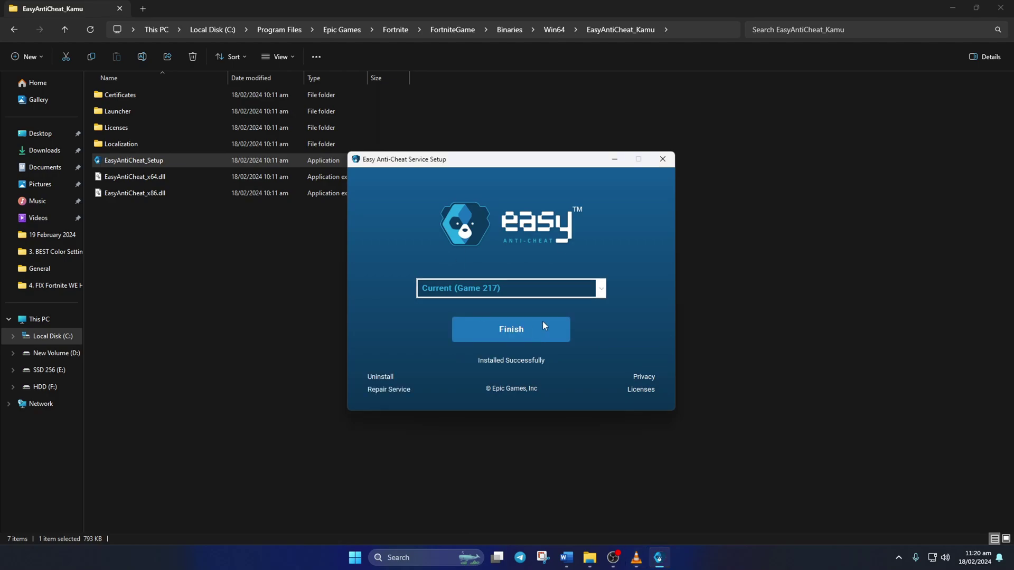
click(543, 325)
key(super)
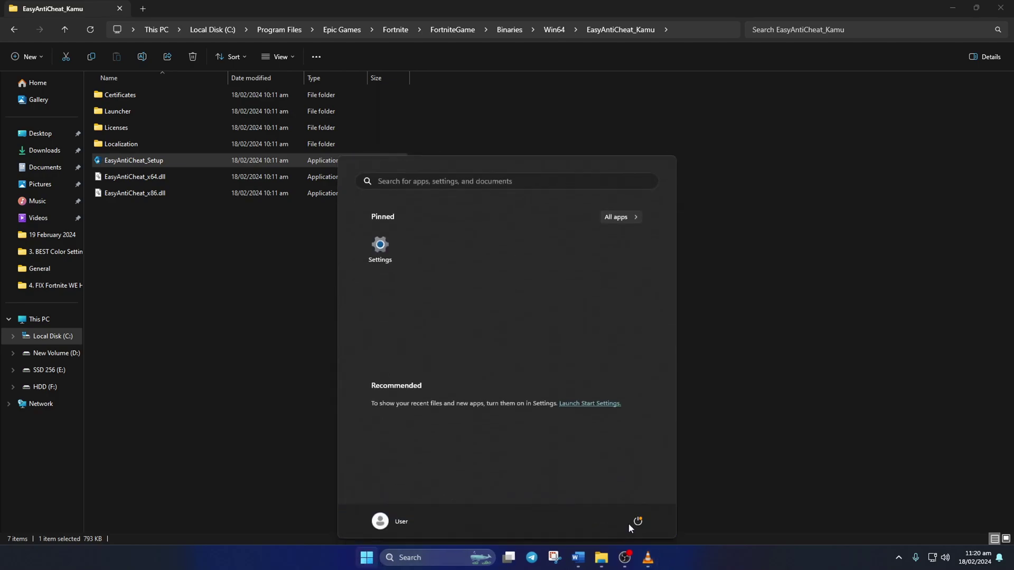
Choose Restart under the Start menu's Power button.
click(637, 522)
click(614, 498)
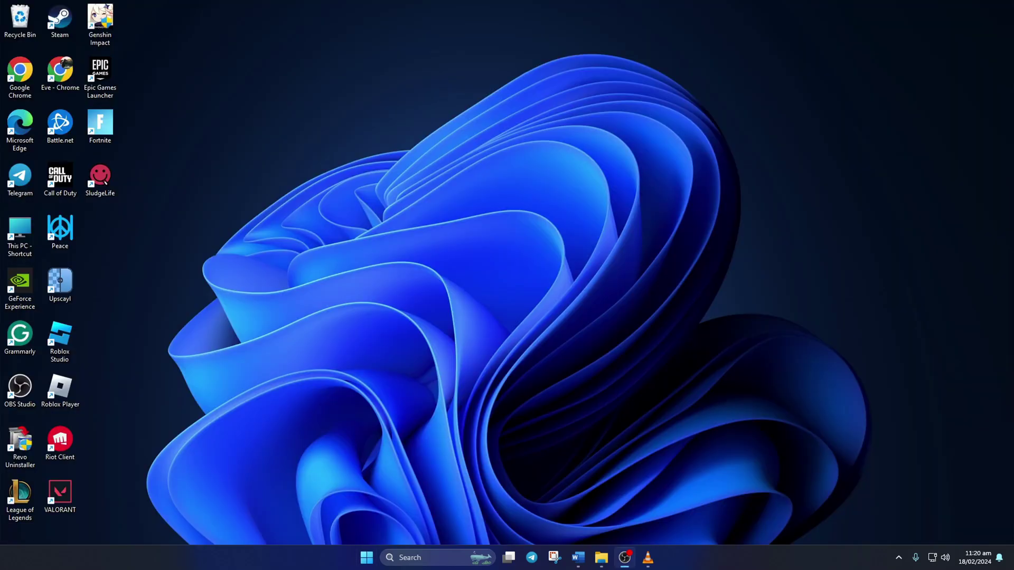